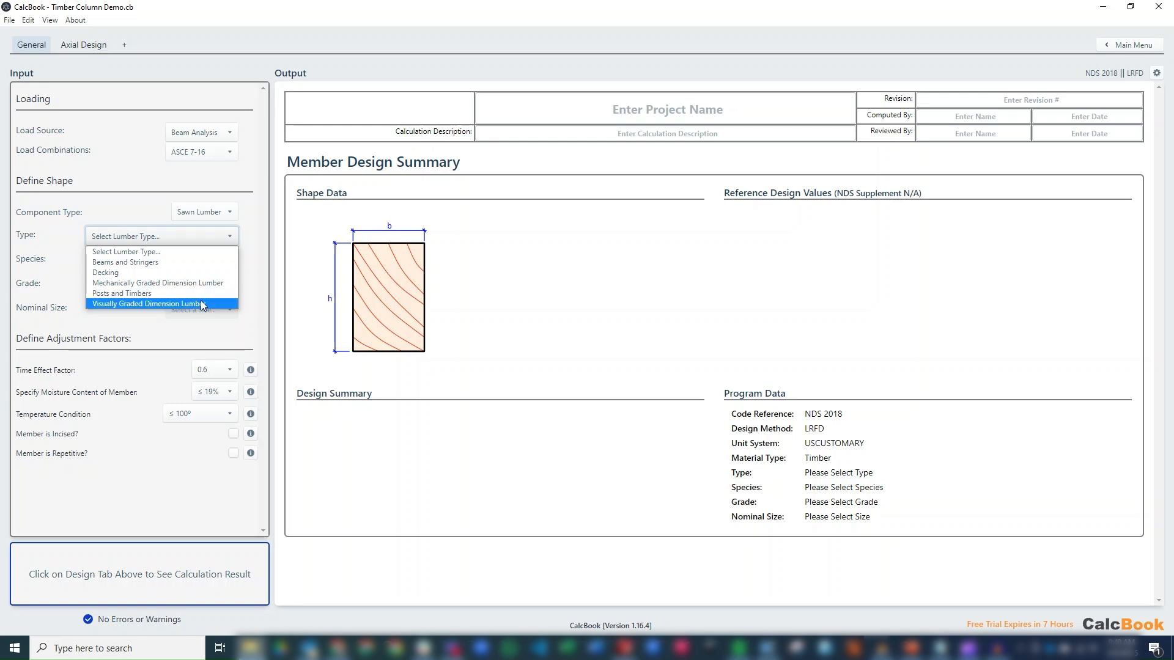
- Define the member as Visually Graded Dimension Lumber, species Douglas Fir-Larch, grade No. 2, nominal size 4 x 4
click(202, 304)
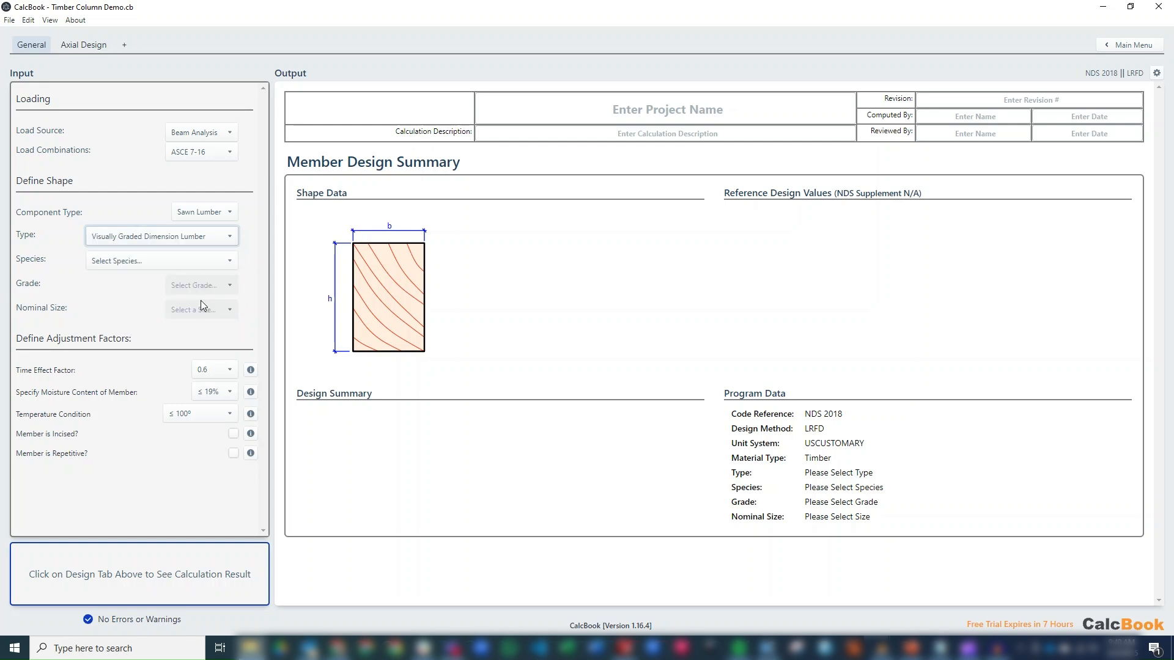
click(226, 262)
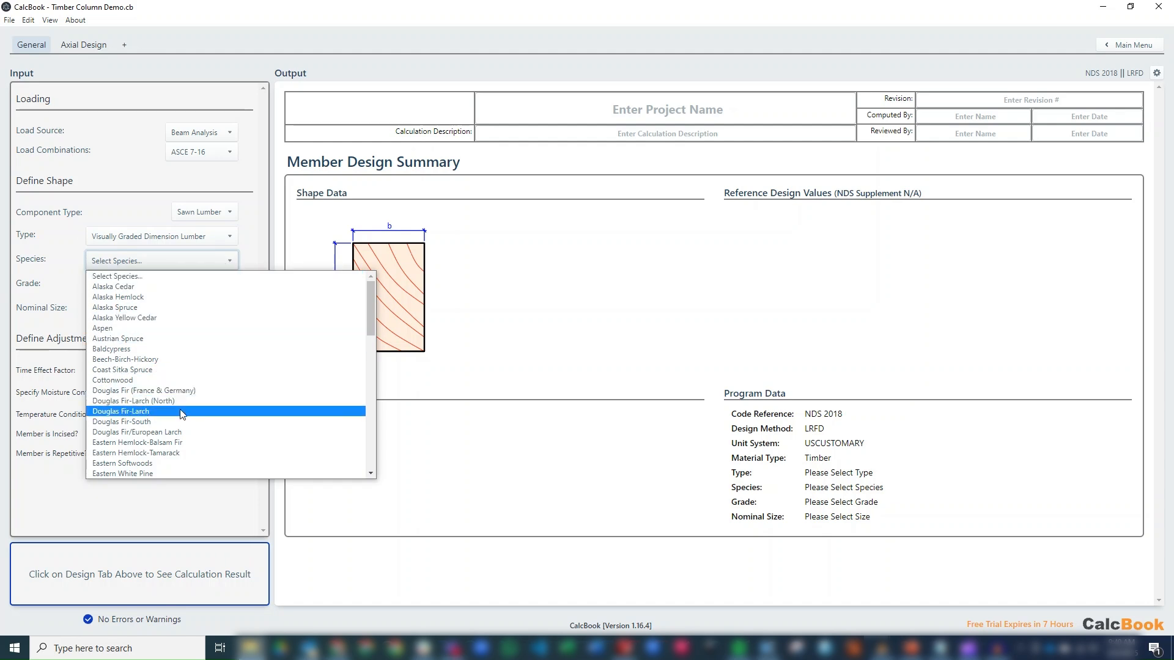
click(182, 412)
click(207, 287)
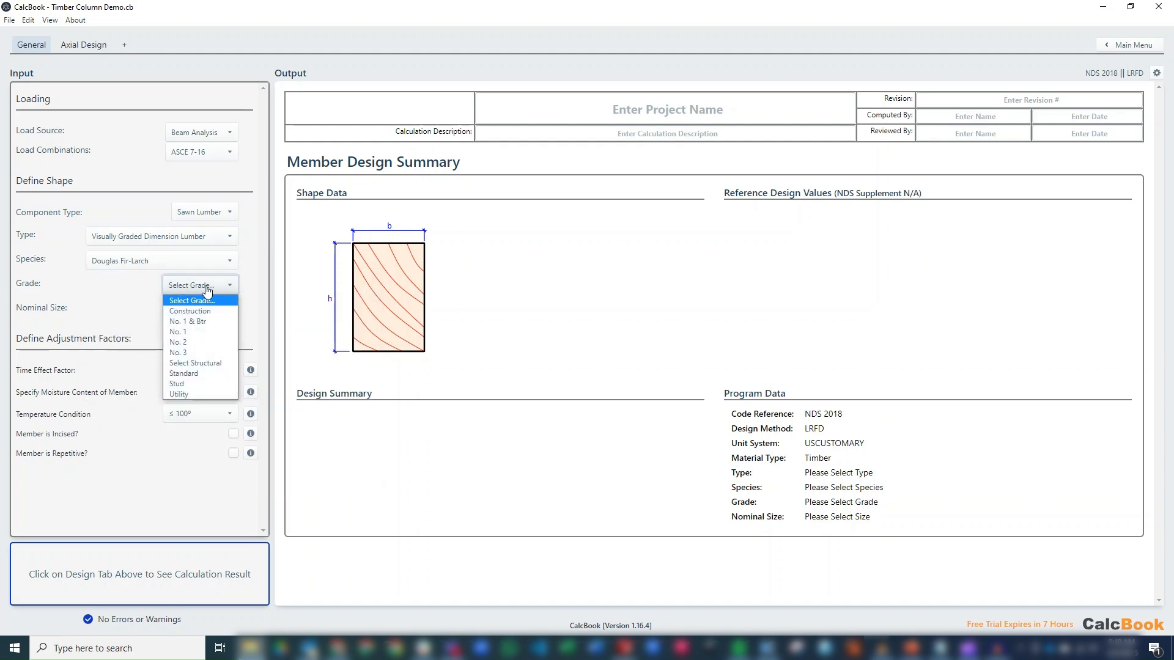
click(203, 344)
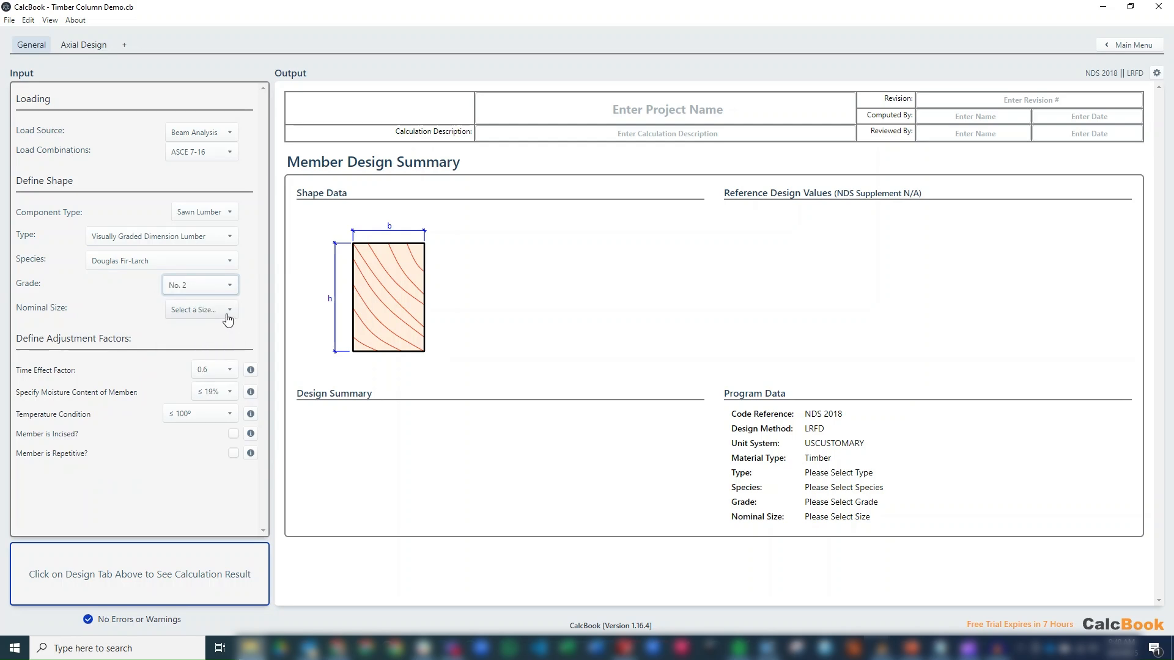
click(228, 312)
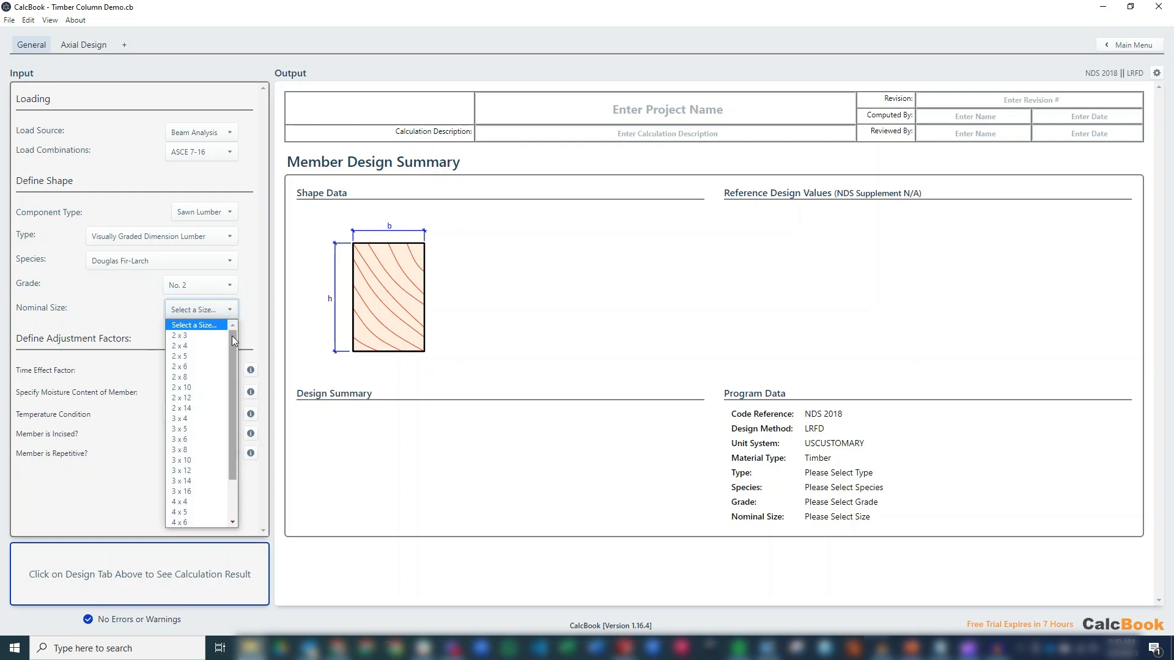
drag(232, 336, 226, 387)
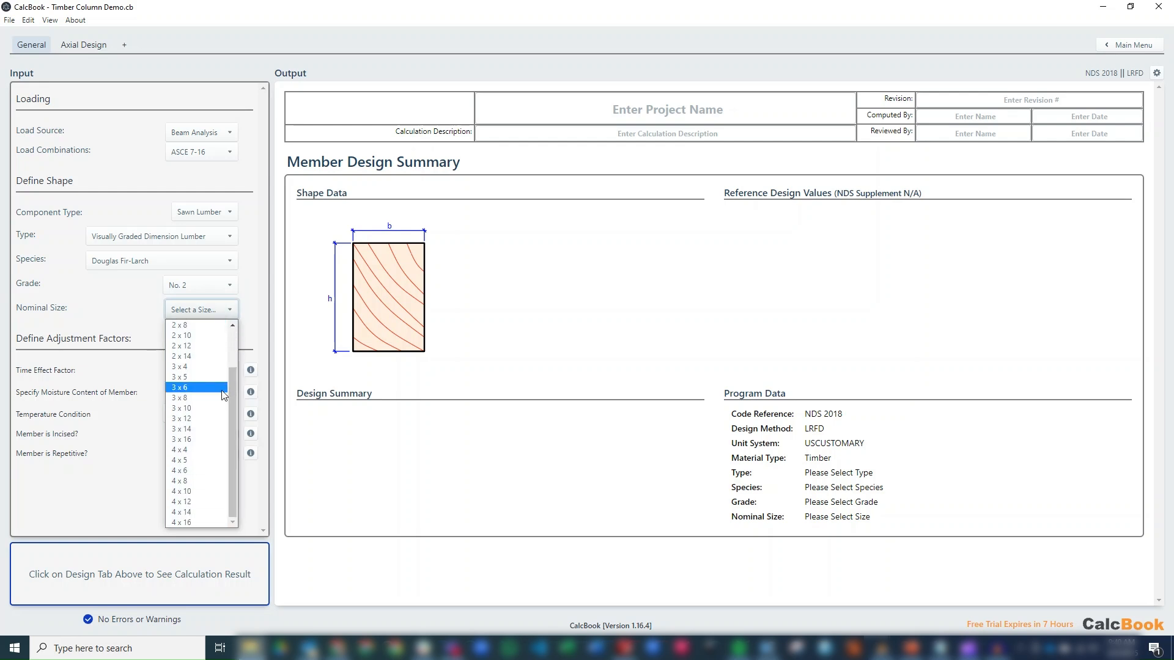
click(202, 450)
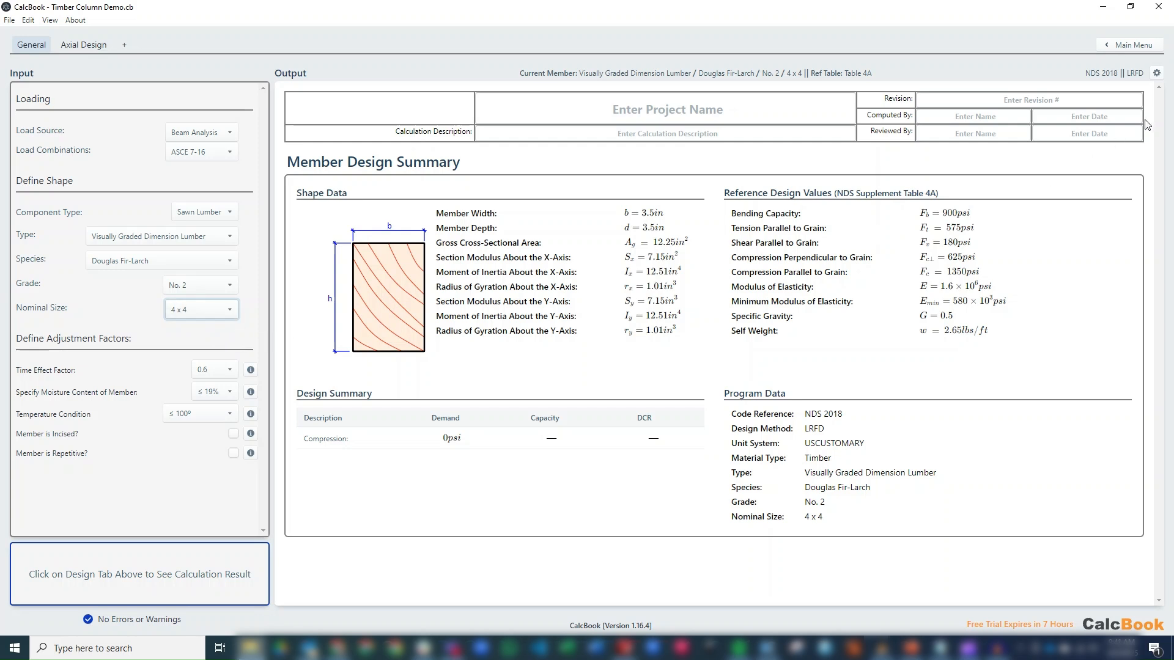
- Switch the calculation's design method to ASD and confirm the settings
click(1157, 73)
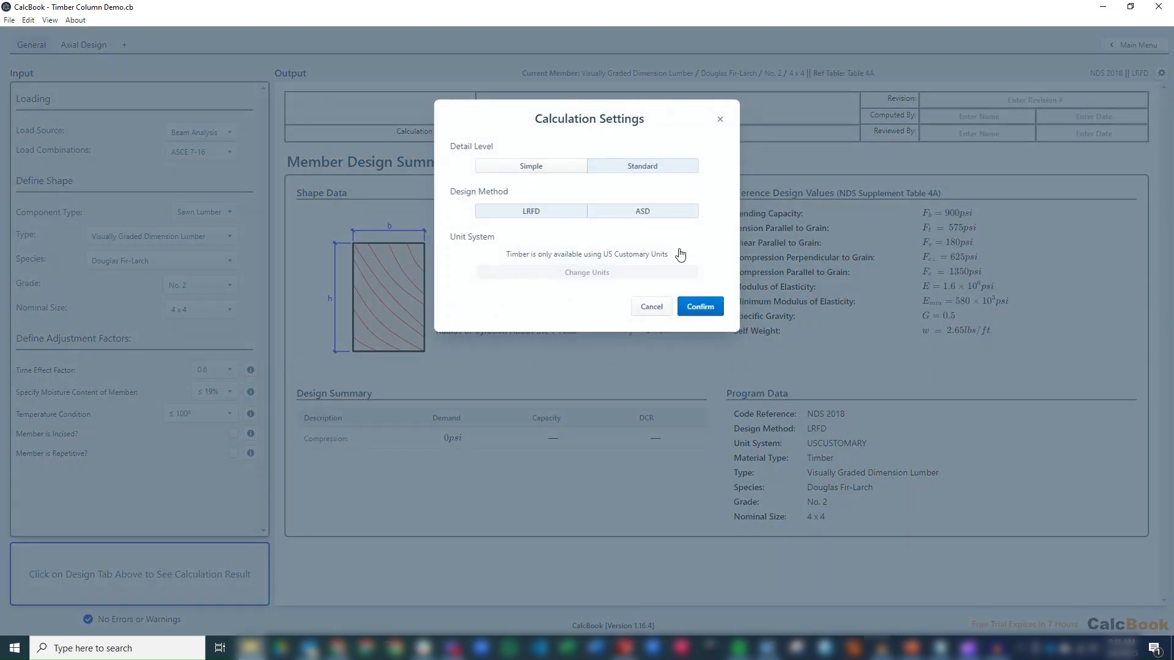
click(642, 211)
click(700, 306)
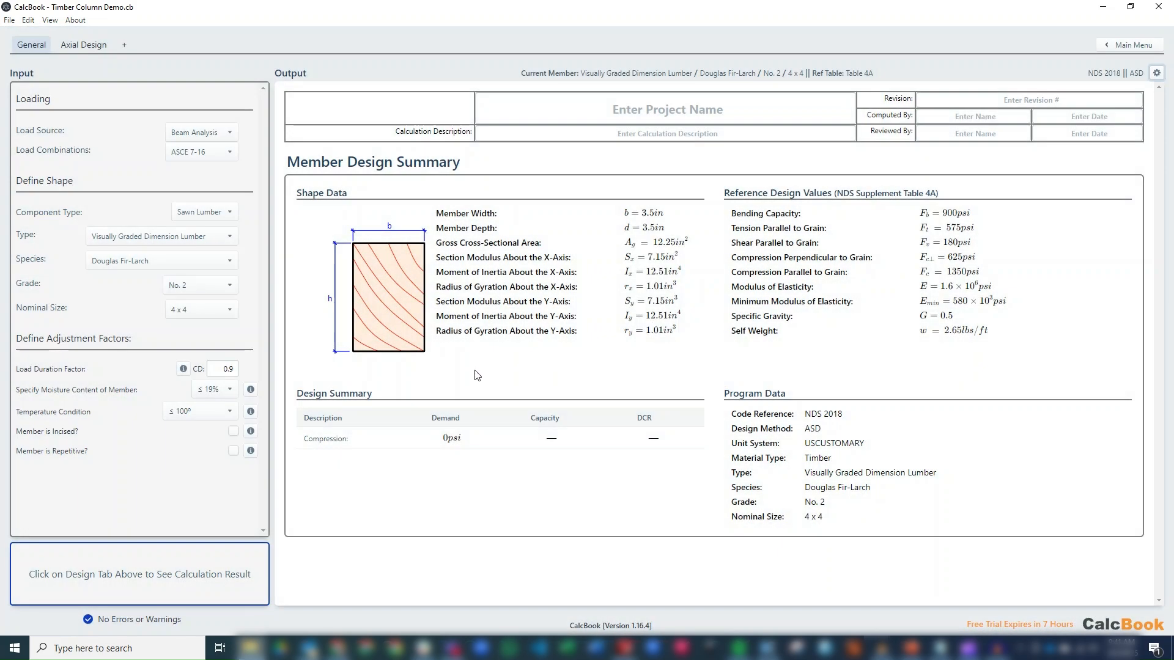
- Consult the NDS load duration factor table and set the load duration factor CD to 1.0
click(183, 369)
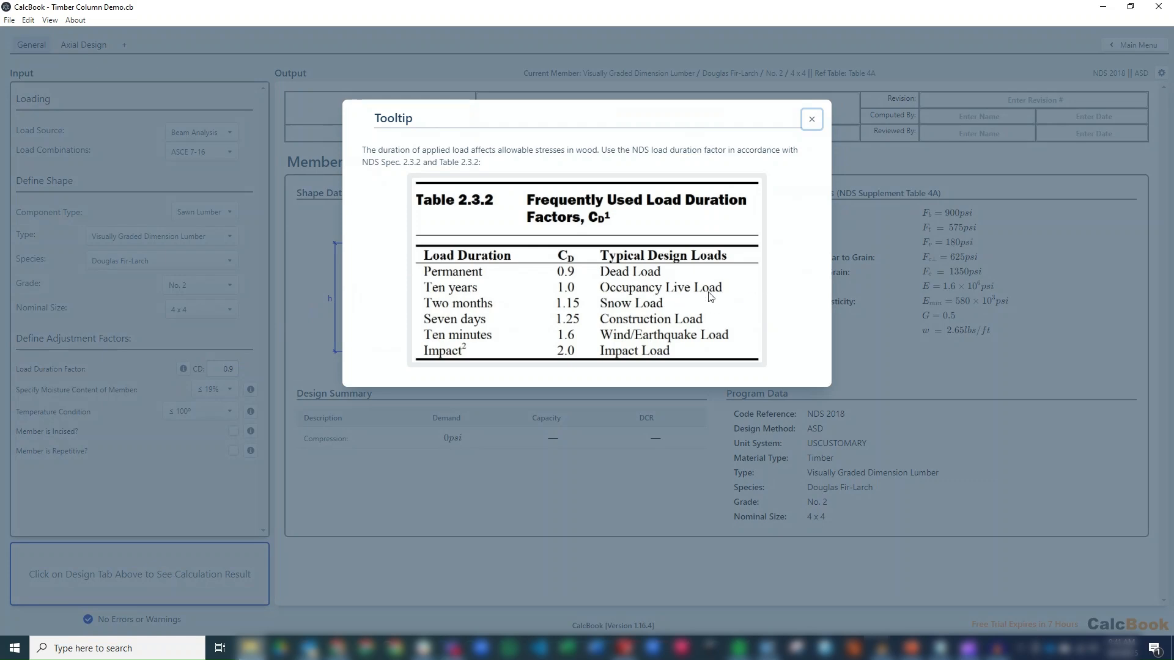
click(301, 349)
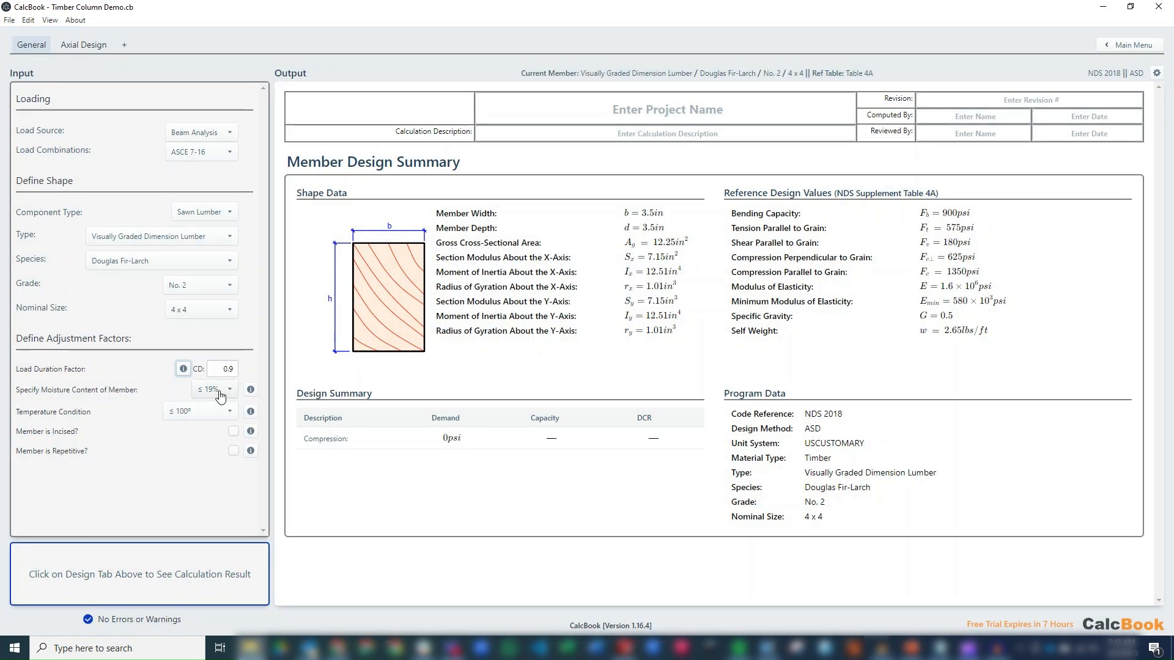
click(231, 367)
text(1)
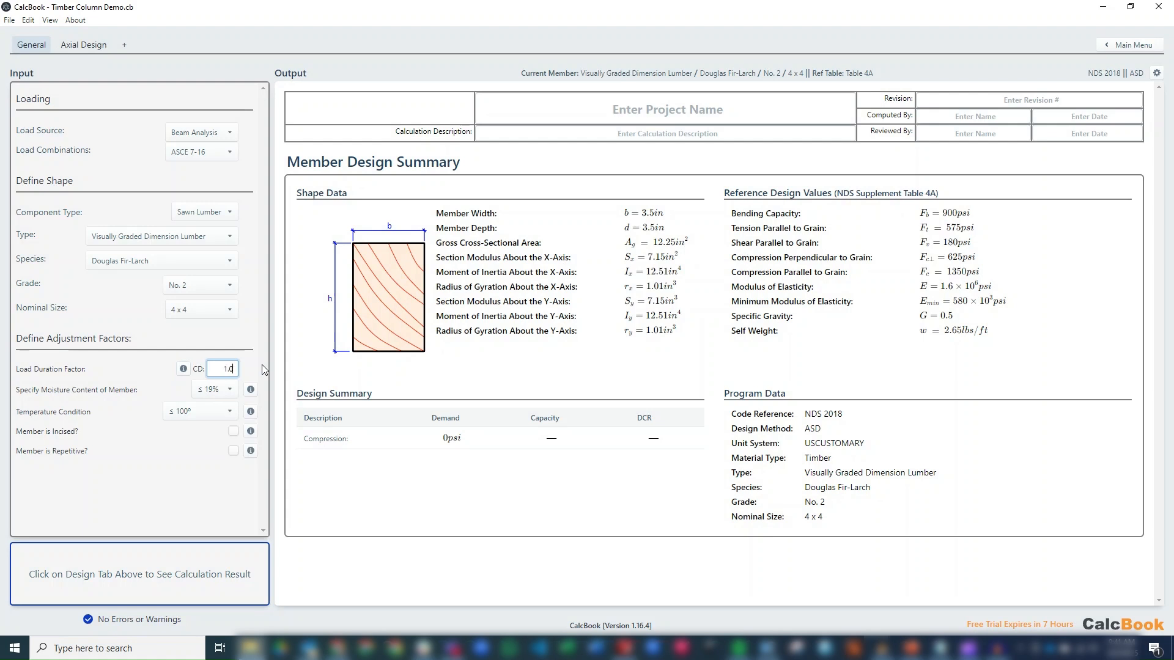
click(245, 343)
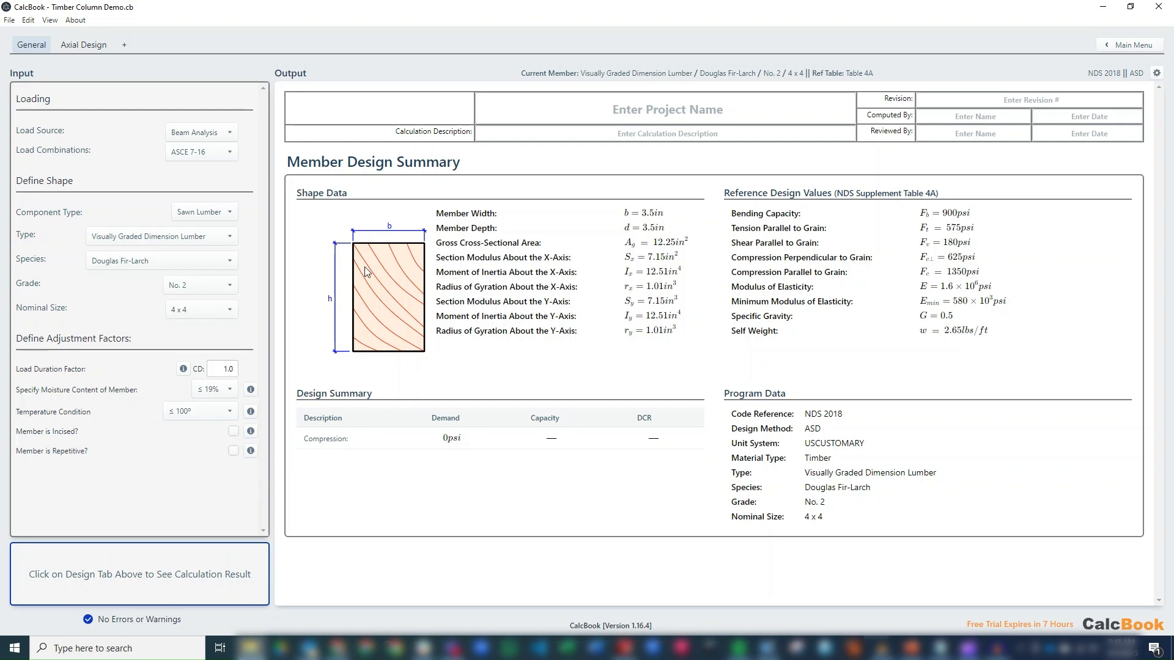
- In the axial design inputs, set the unbraced lengths about the X-axis and Y-axis to 99 in
click(95, 49)
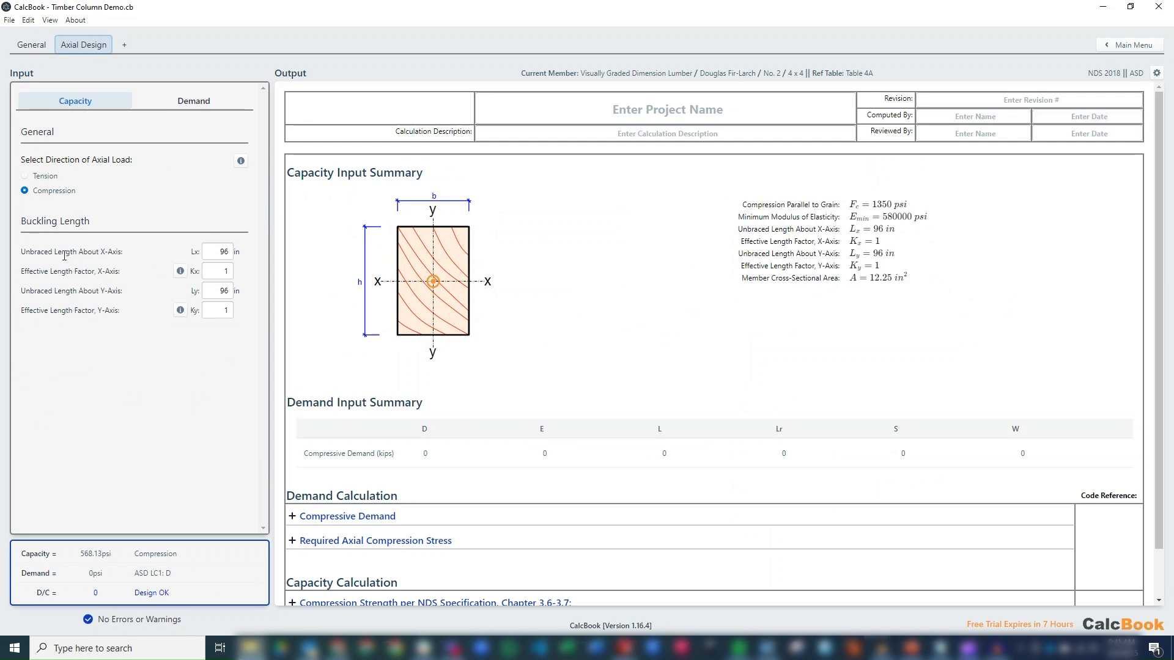
click(220, 251)
text(99)
click(213, 290)
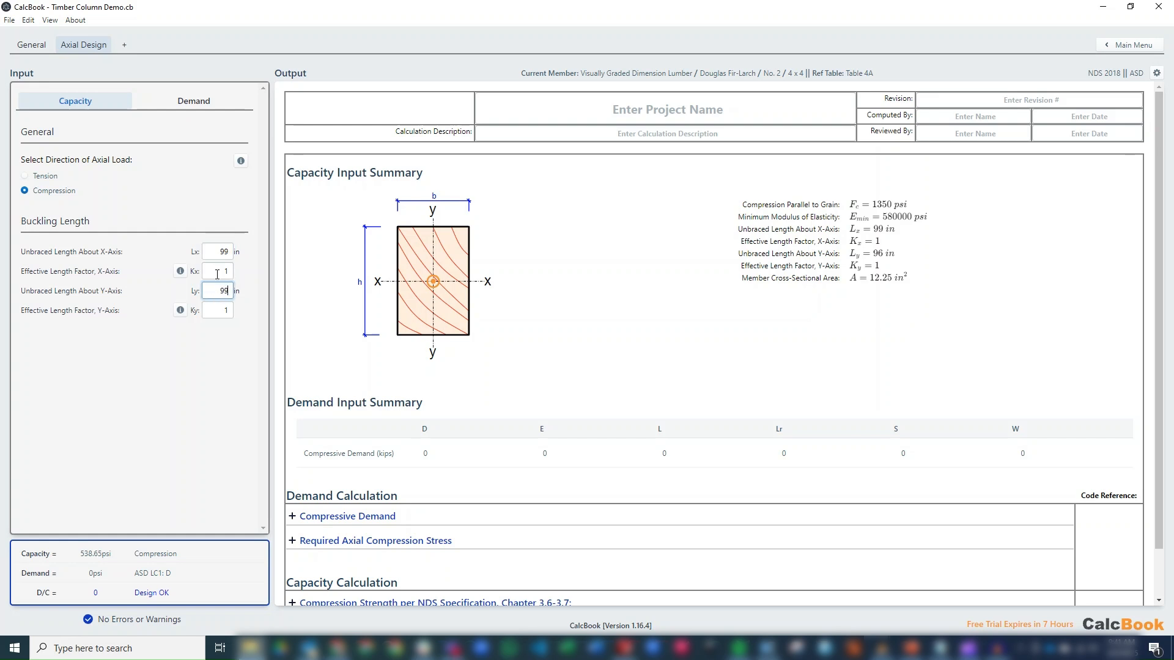
- Consult the reference table of effective length factors for the X-axis K value, then close it
click(217, 273)
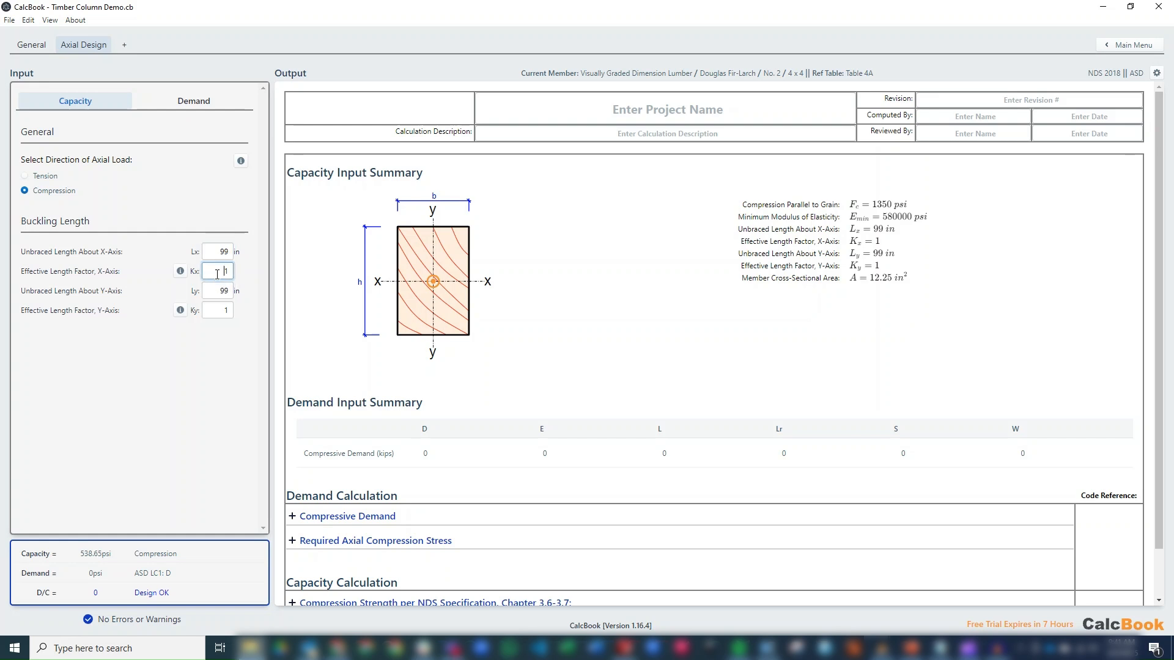
click(180, 272)
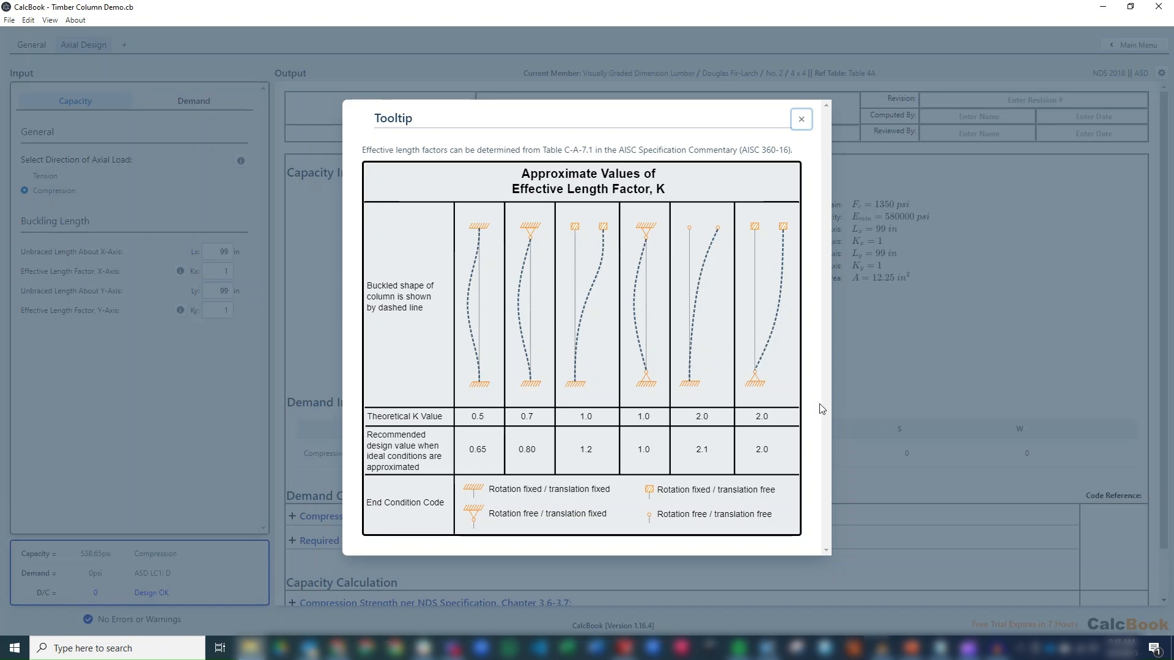
click(890, 404)
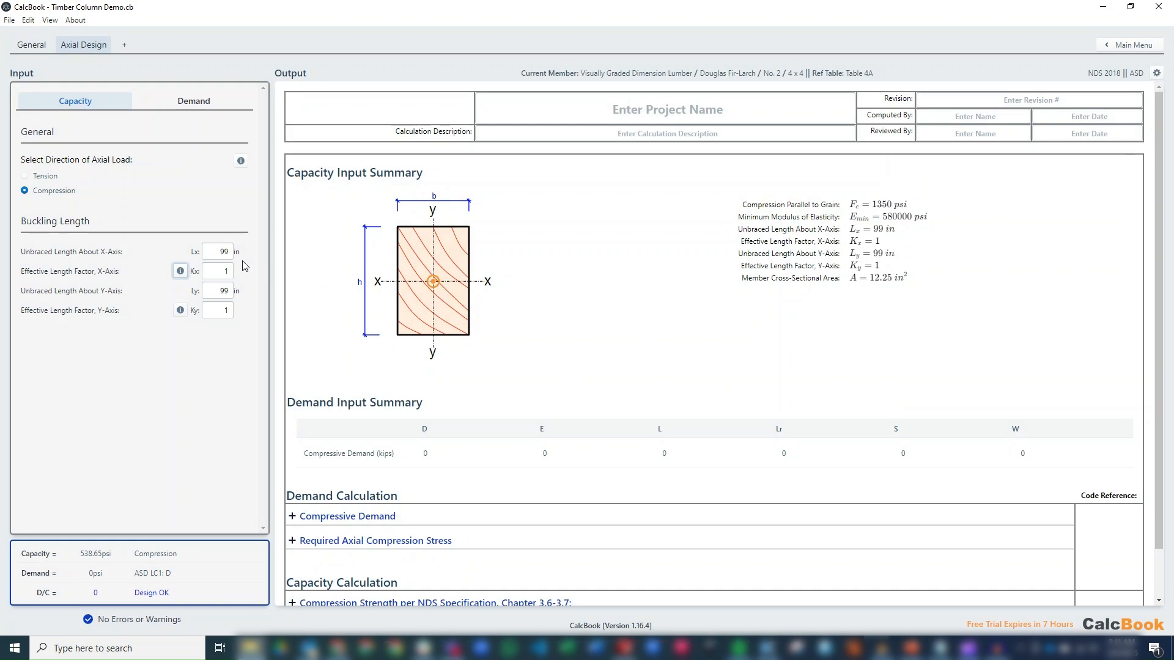
- Enter the compressive demand with a dead load of 2.25 kips and a live load of 3.75 kips
click(199, 105)
click(217, 163)
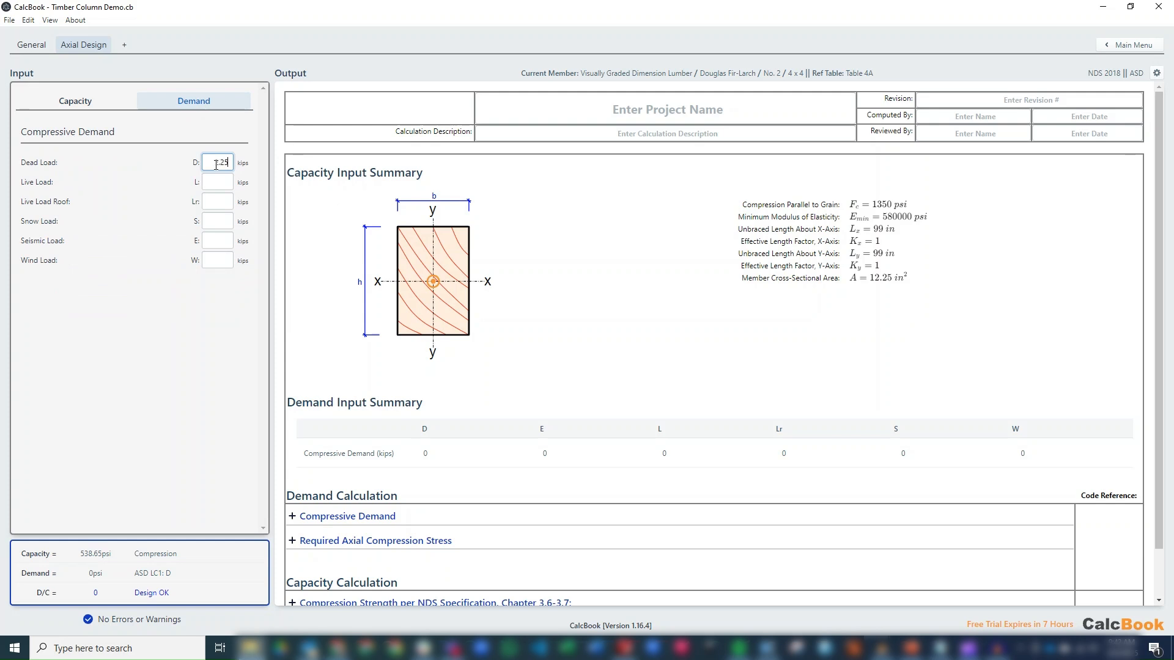
click(212, 182)
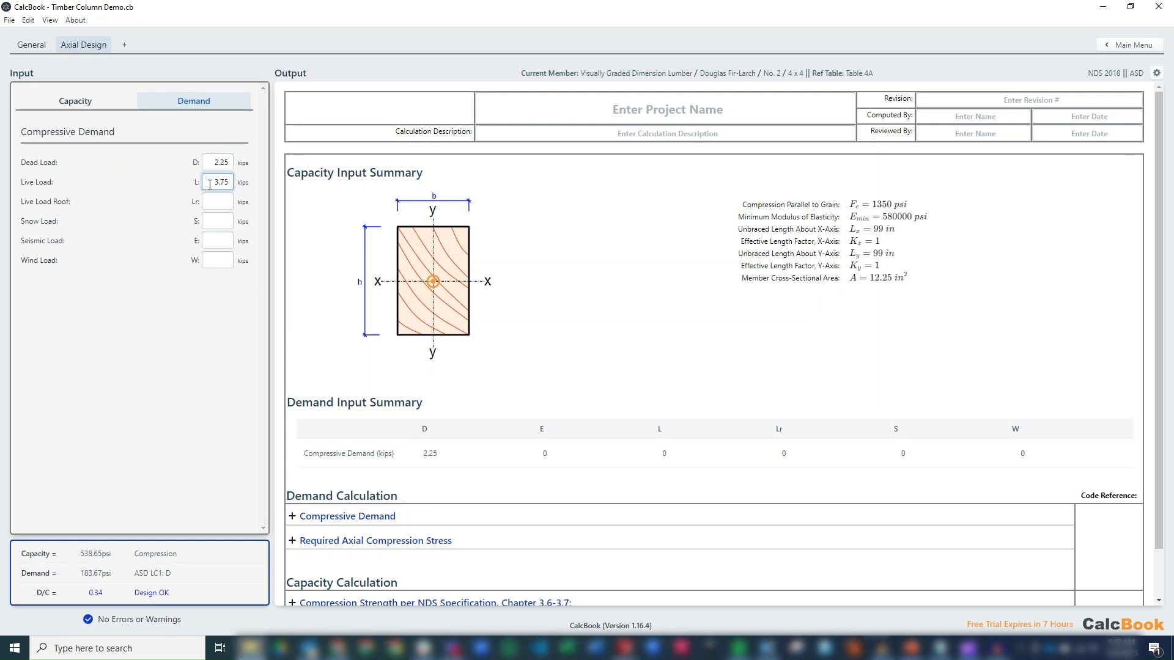
click(217, 203)
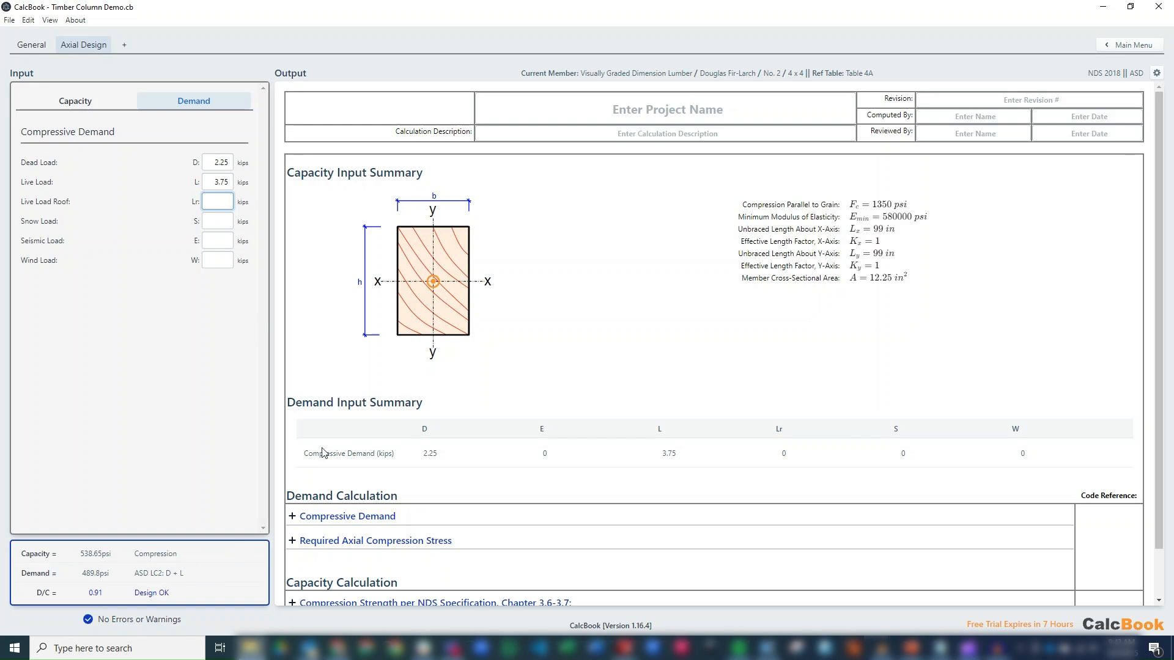
- Expand and review the compressive demand and required axial compression stress calculations
scroll(593, 301, down, 2)
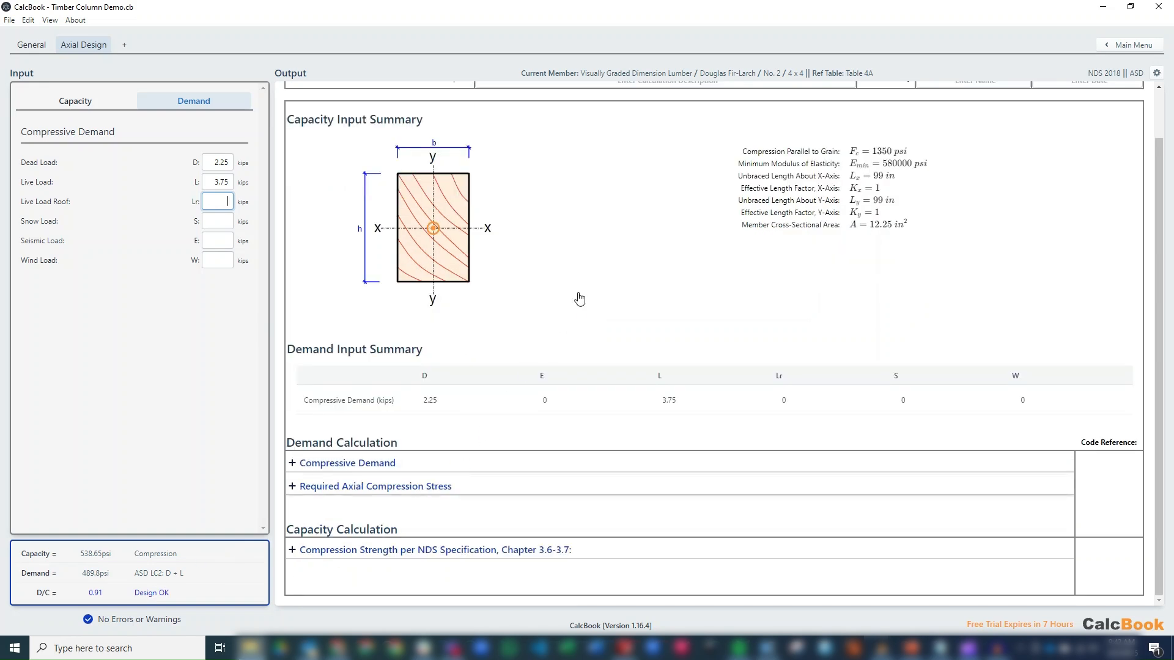
scroll(672, 358, down, 2)
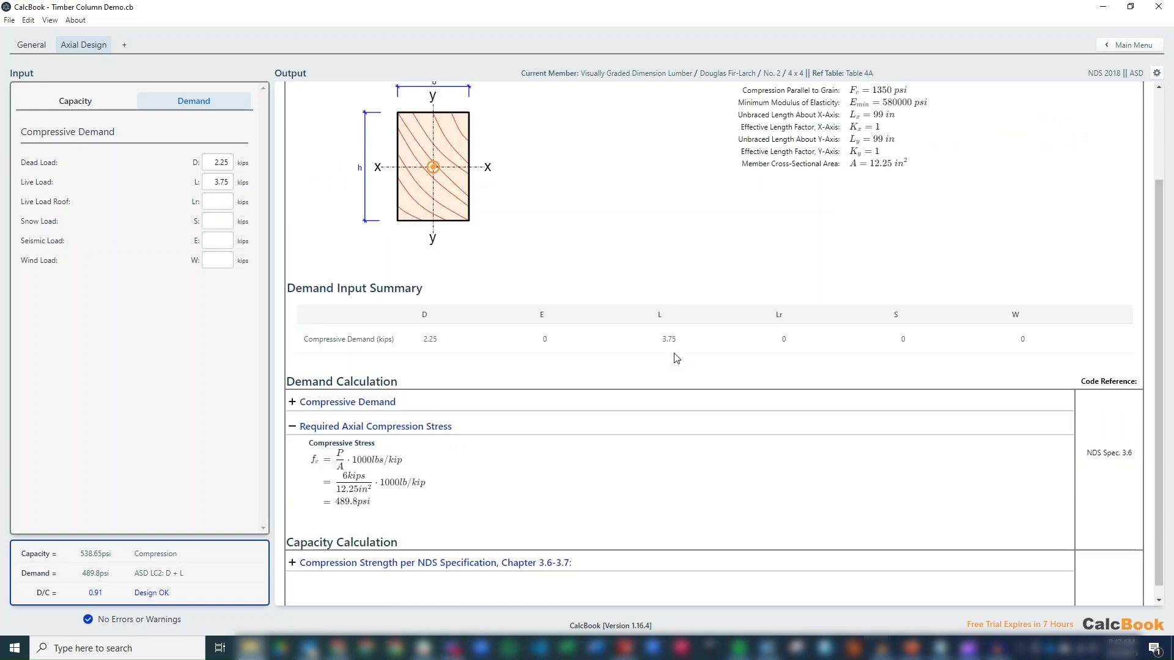
scroll(676, 338, down, 1)
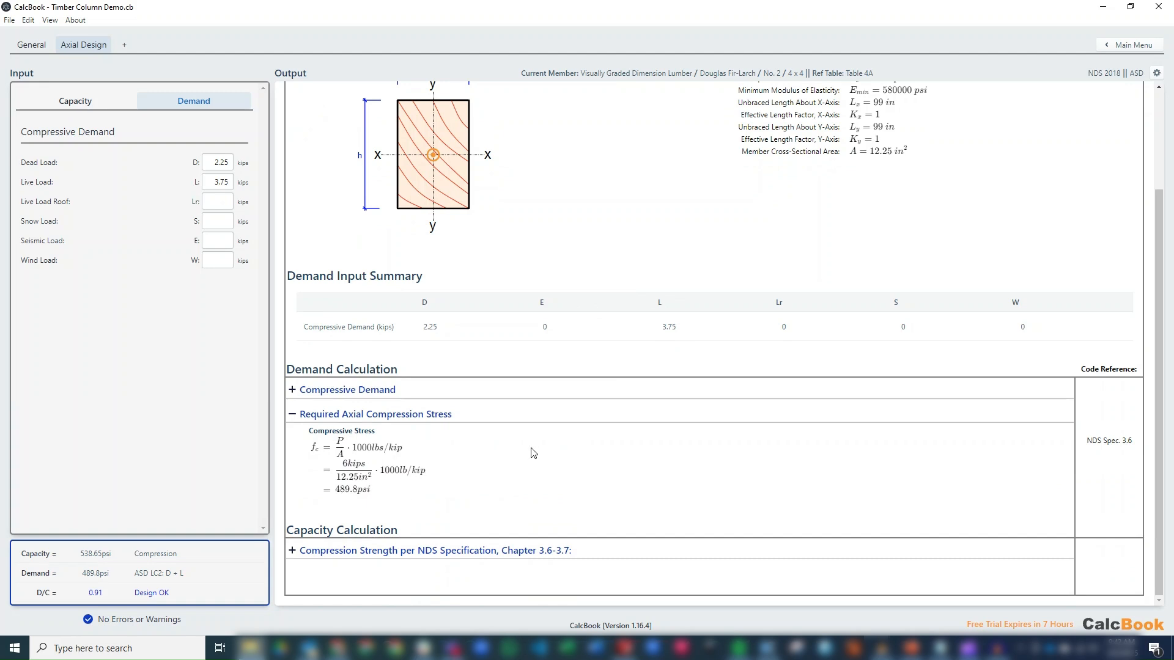
click(371, 390)
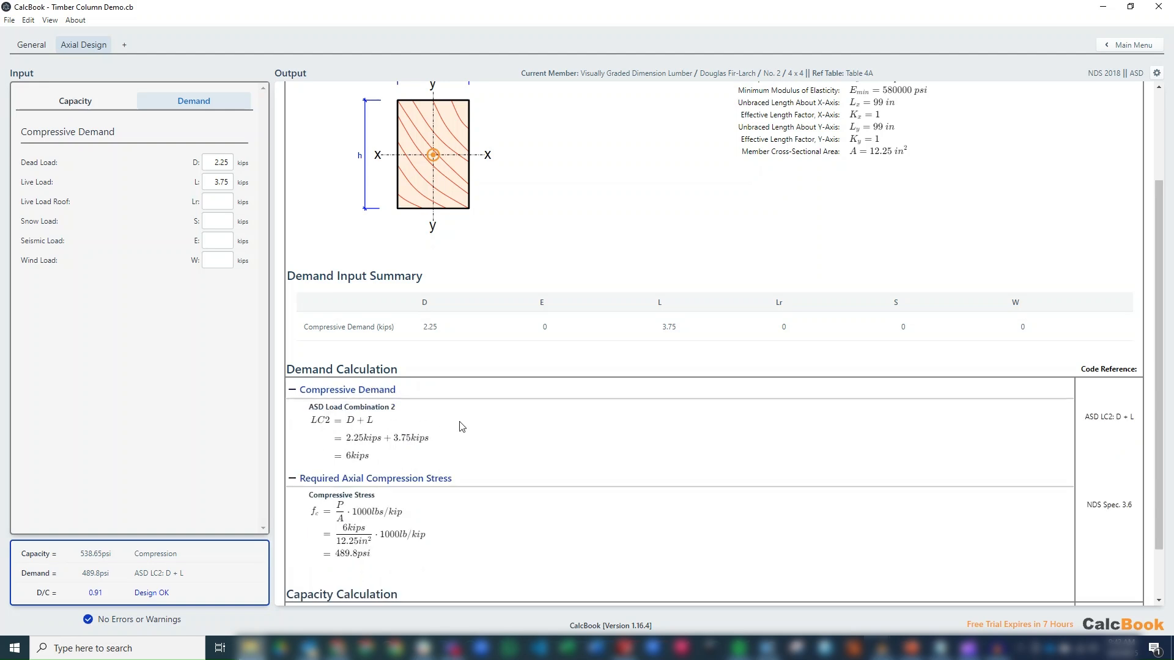
scroll(462, 423, down, 3)
- Expand the NDS compression strength calculation and review its adjustment factors
click(391, 550)
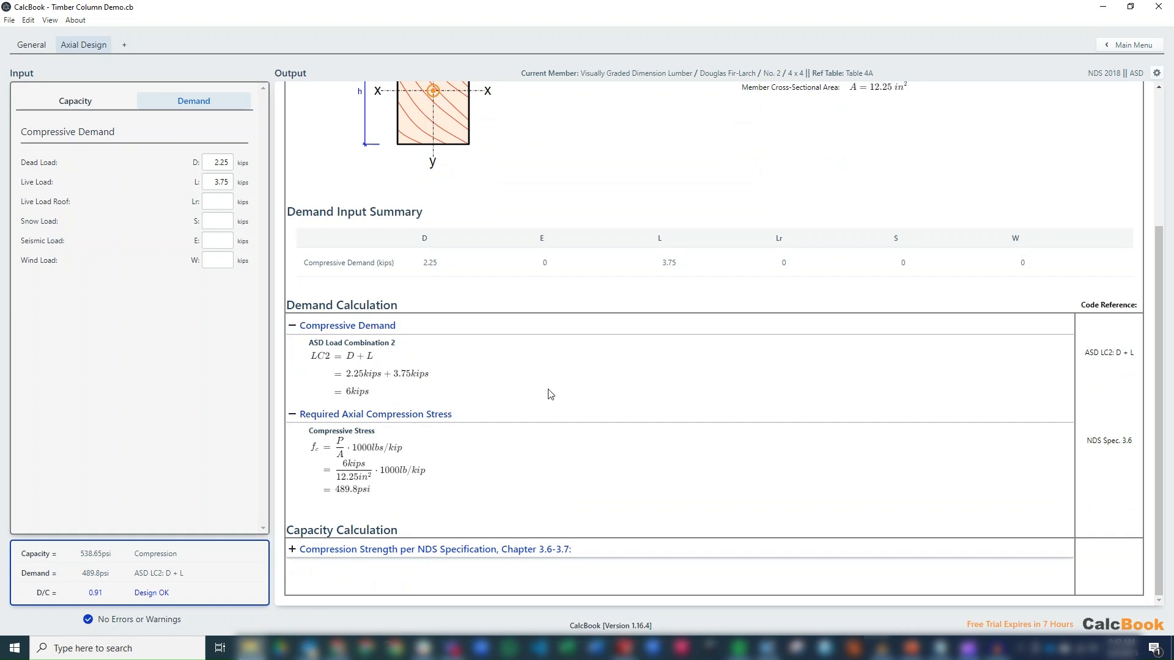
scroll(550, 391, down, 2)
click(388, 522)
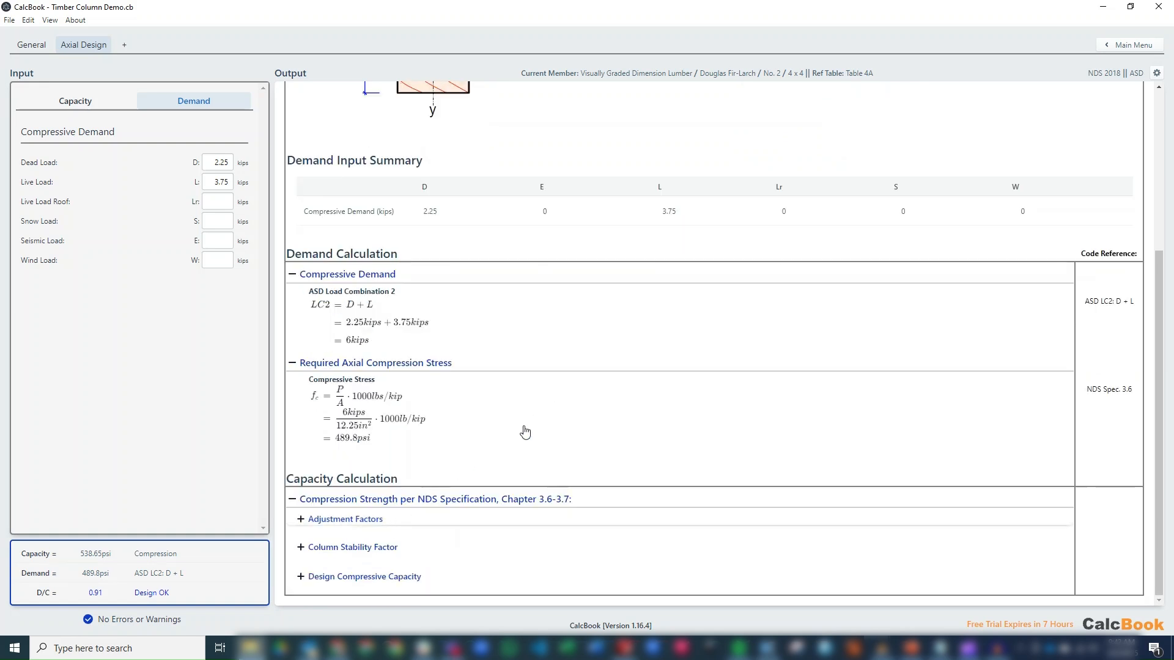
scroll(587, 422, down, 2)
scroll(599, 427, down, 3)
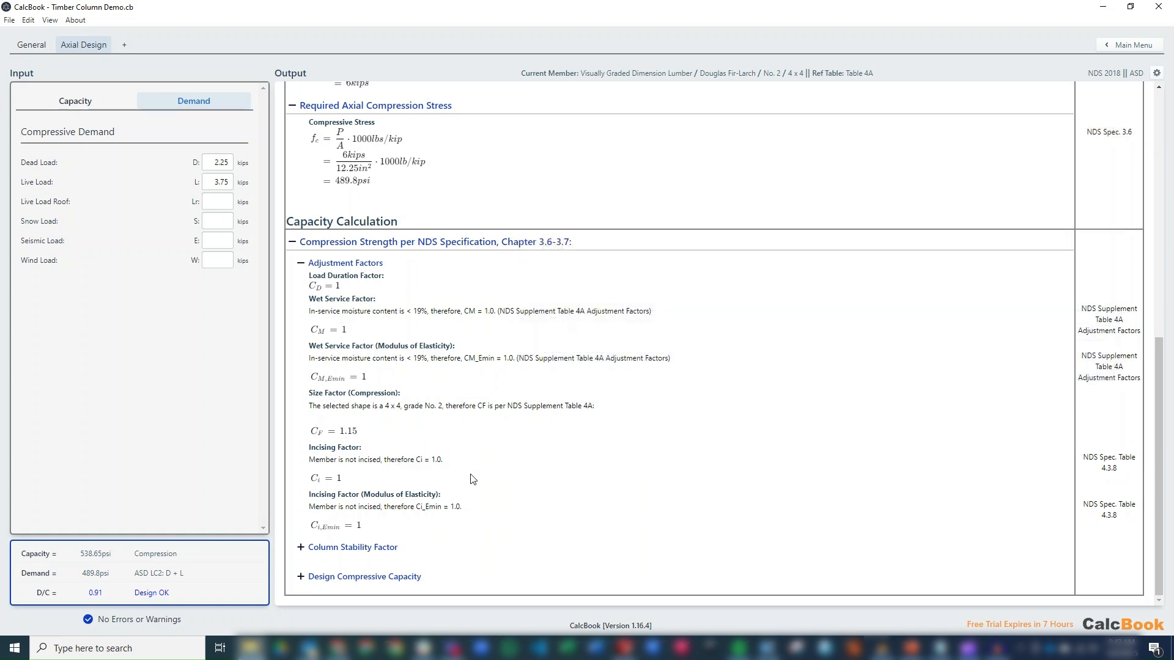
- Expand the column stability factor calculation and review the slenderness ratios, adjusted modulus and critical buckling design value
click(401, 554)
scroll(523, 400, down, 2)
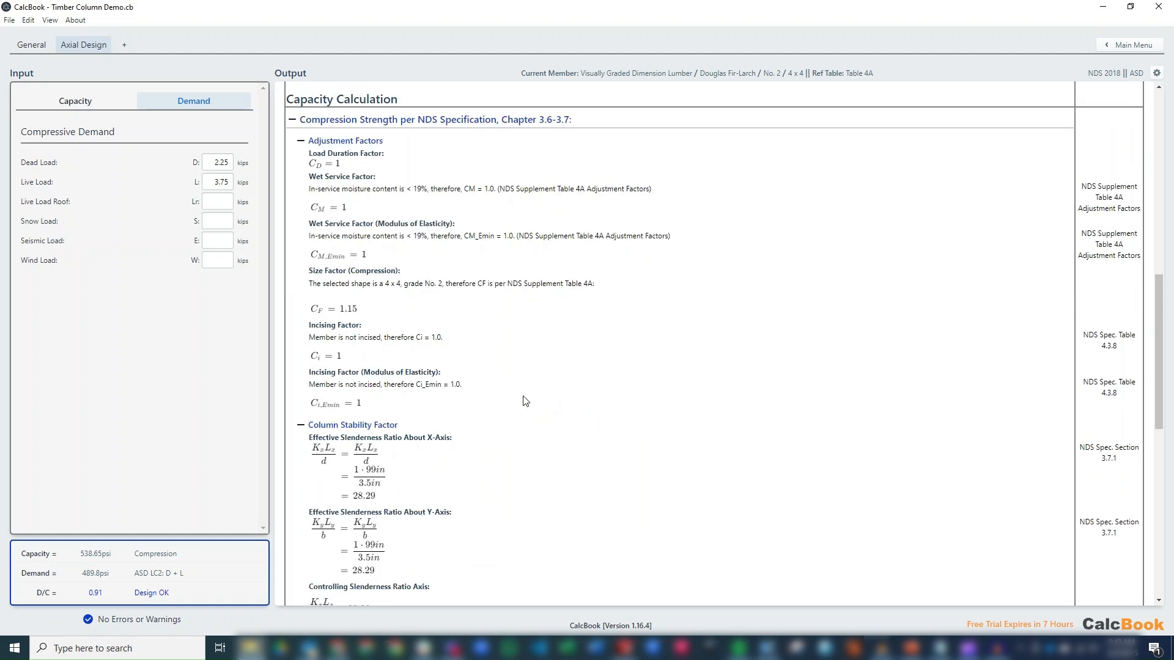
scroll(525, 402, down, 2)
scroll(520, 402, down, 1)
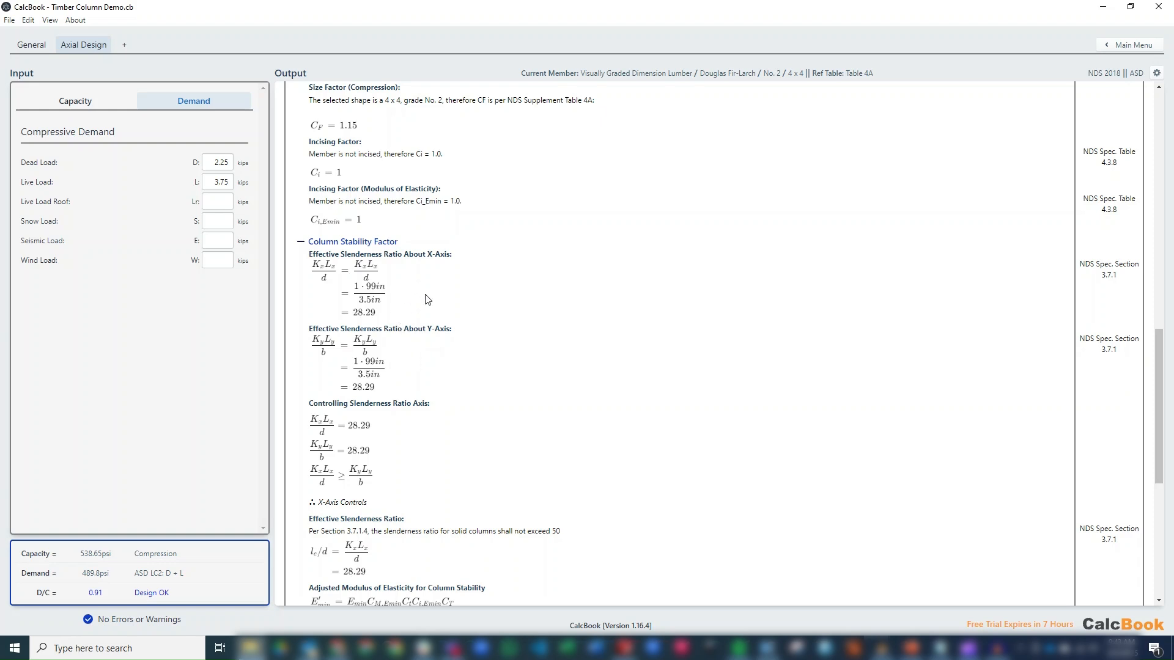
scroll(462, 346, down, 1)
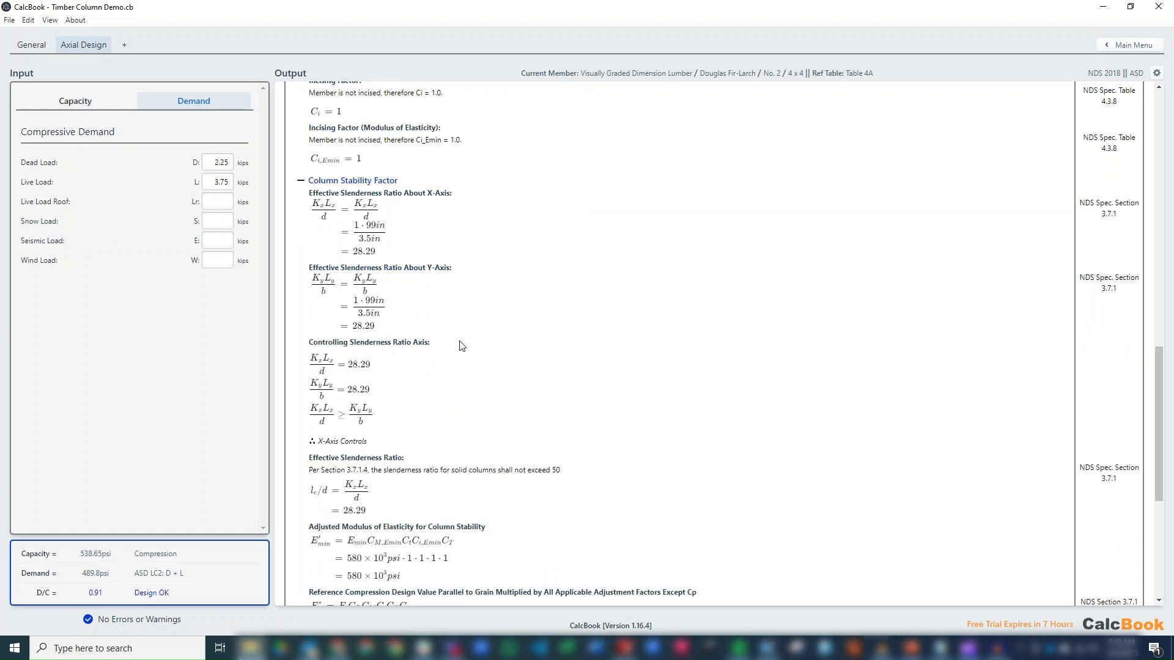
scroll(462, 346, down, 2)
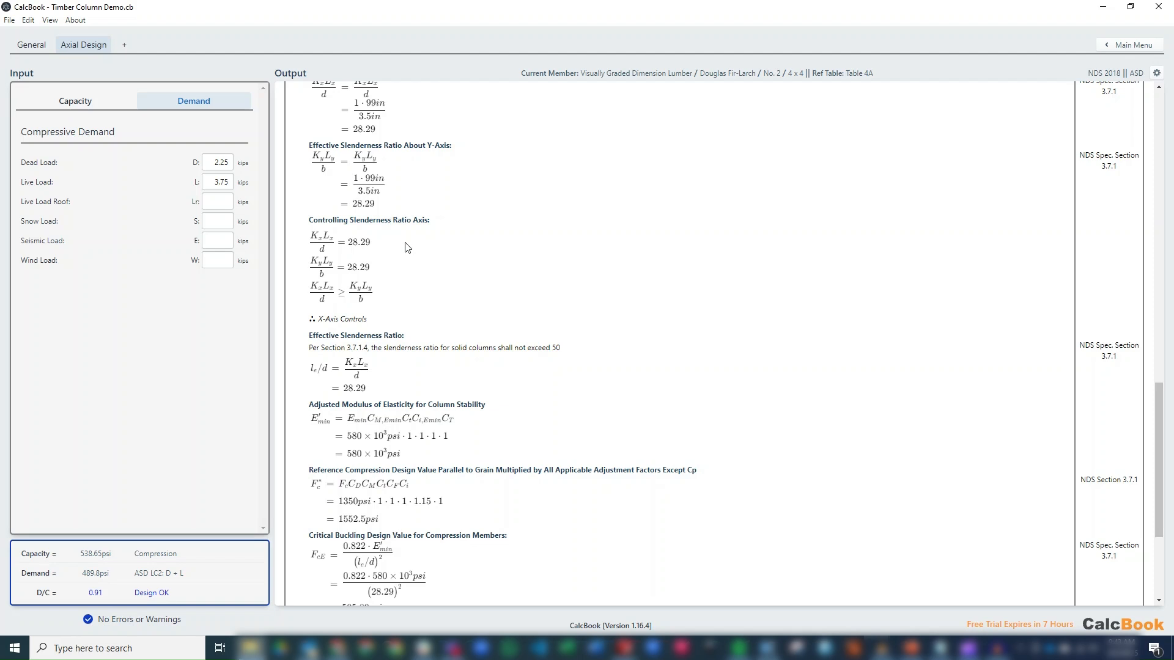
scroll(459, 249, down, 2)
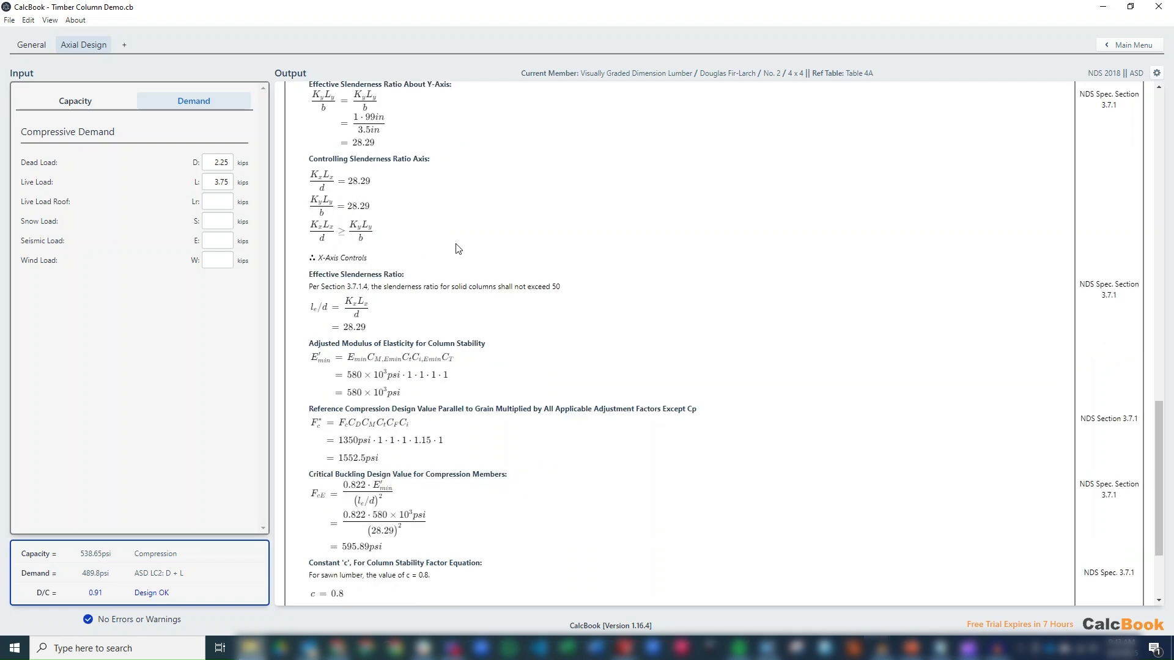
- Expand the design compressive capacity calculation and review the adjusted compressive strength and compression DCR
scroll(541, 294, down, 1)
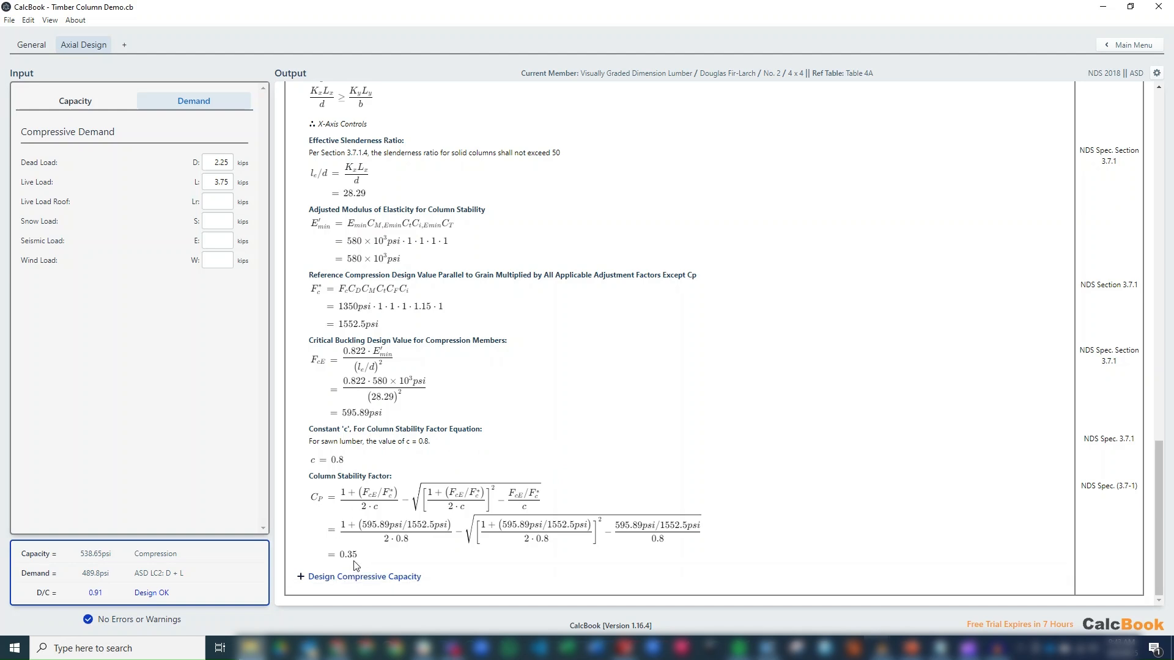
click(367, 577)
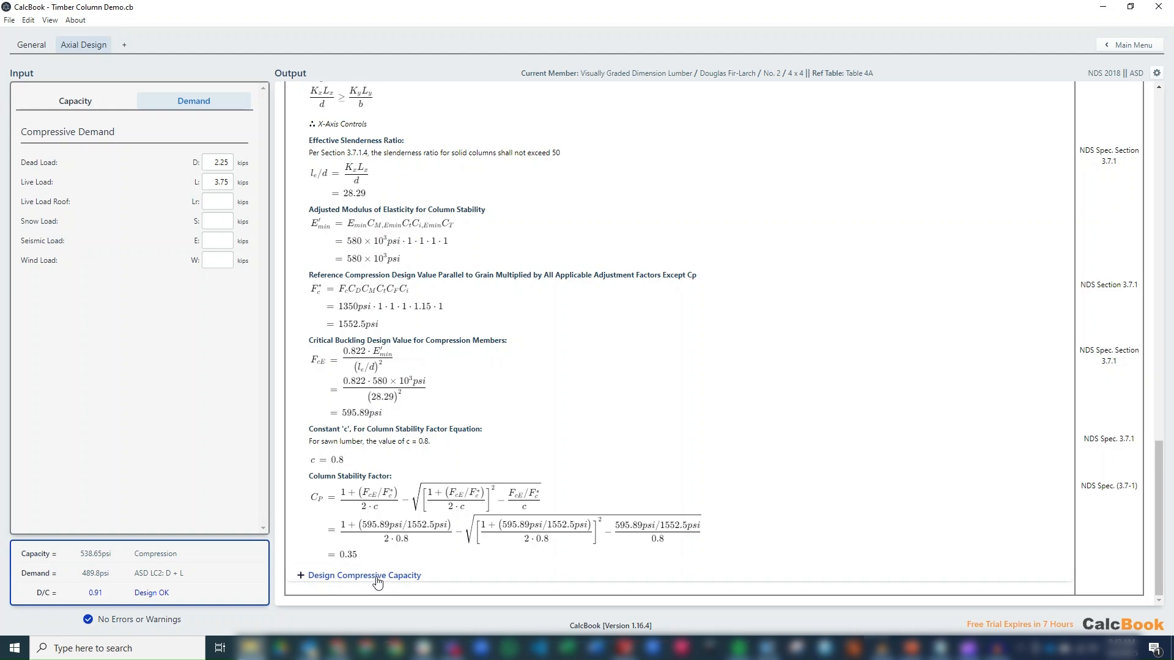
scroll(544, 346, down, 3)
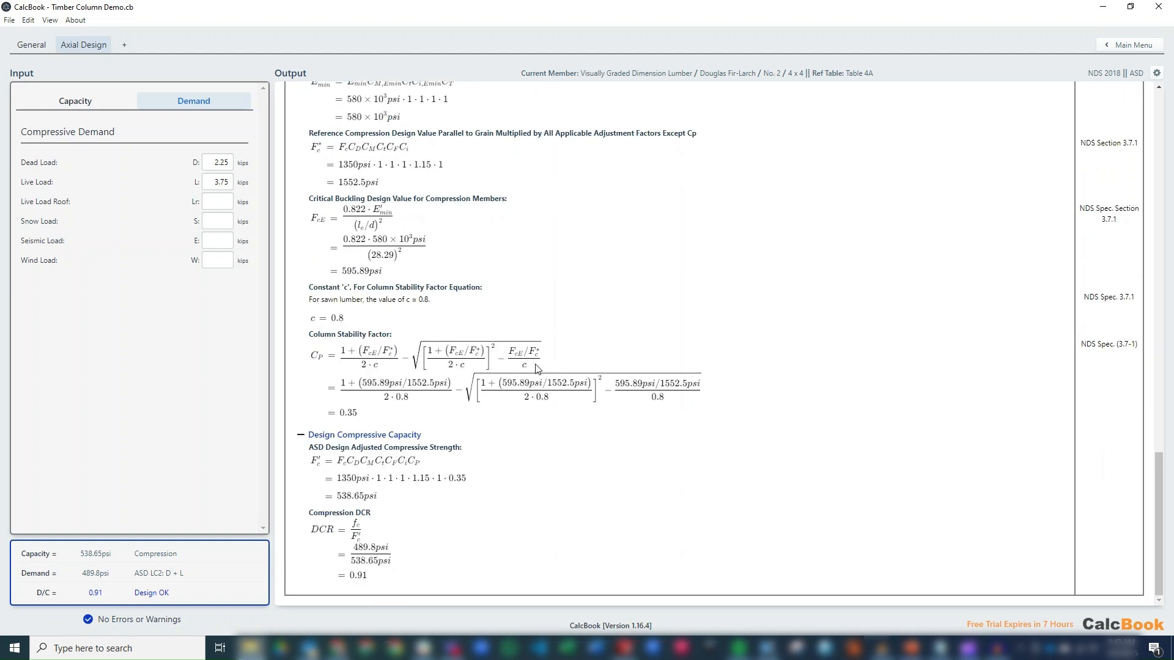